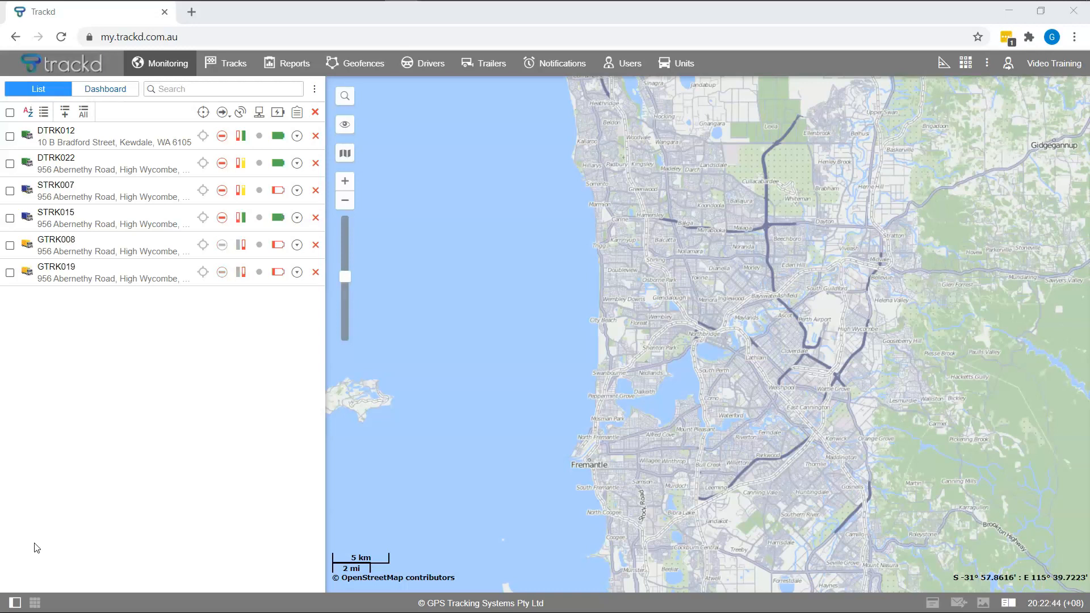
Open the users list and examine its search filter and the login, properties, copy and delete options of Video User Test.
{"action": "left_click", "coordinate": [483, 344]}
{"action": "left_click", "coordinate": [640, 63]}
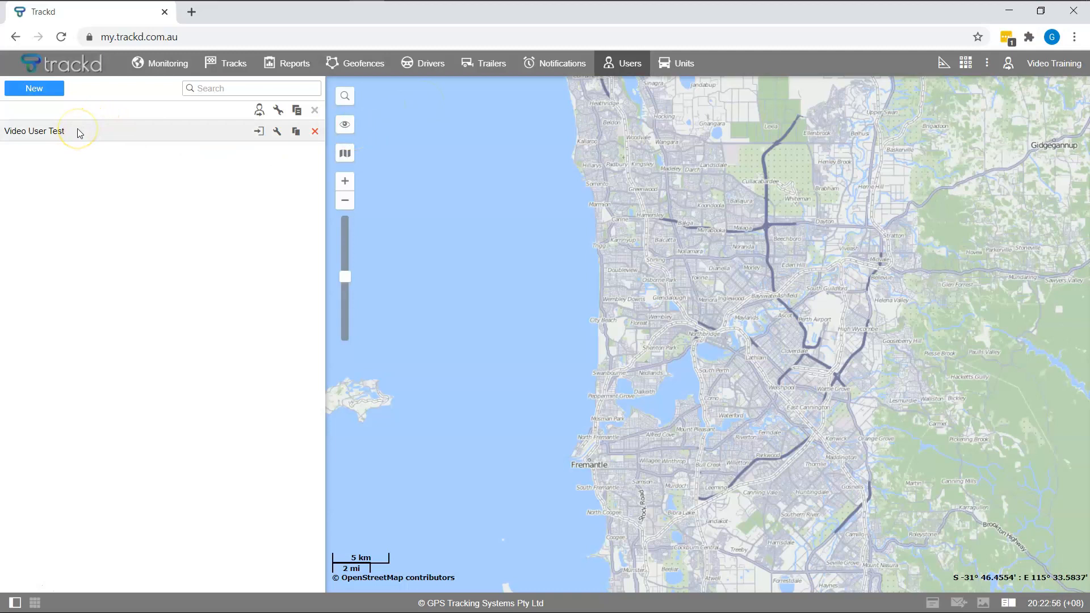
{"action": "left_click", "coordinate": [226, 89]}
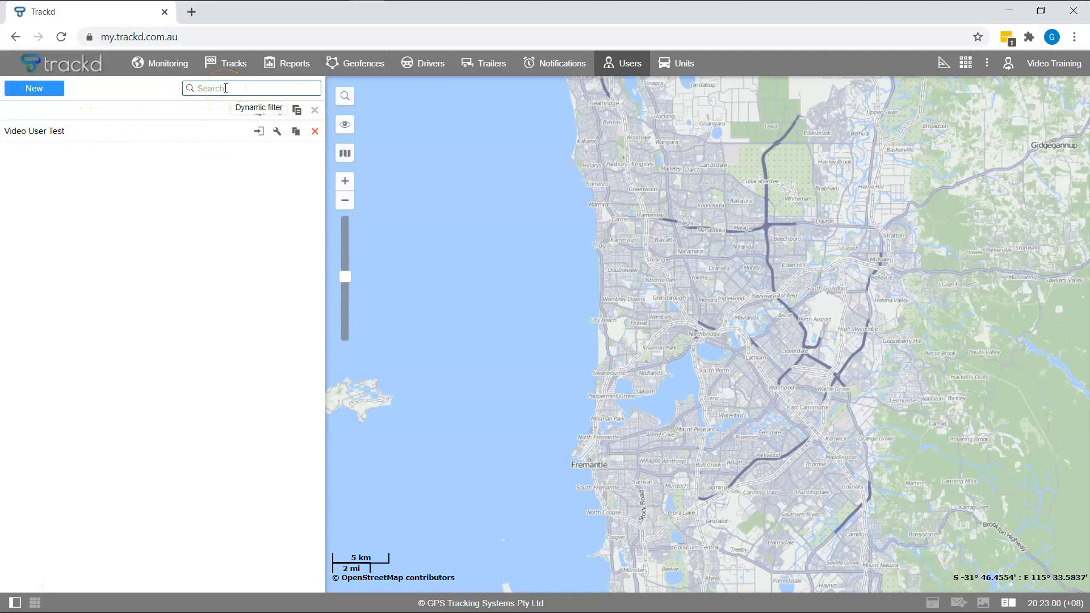
{"action": "left_click", "coordinate": [165, 94]}
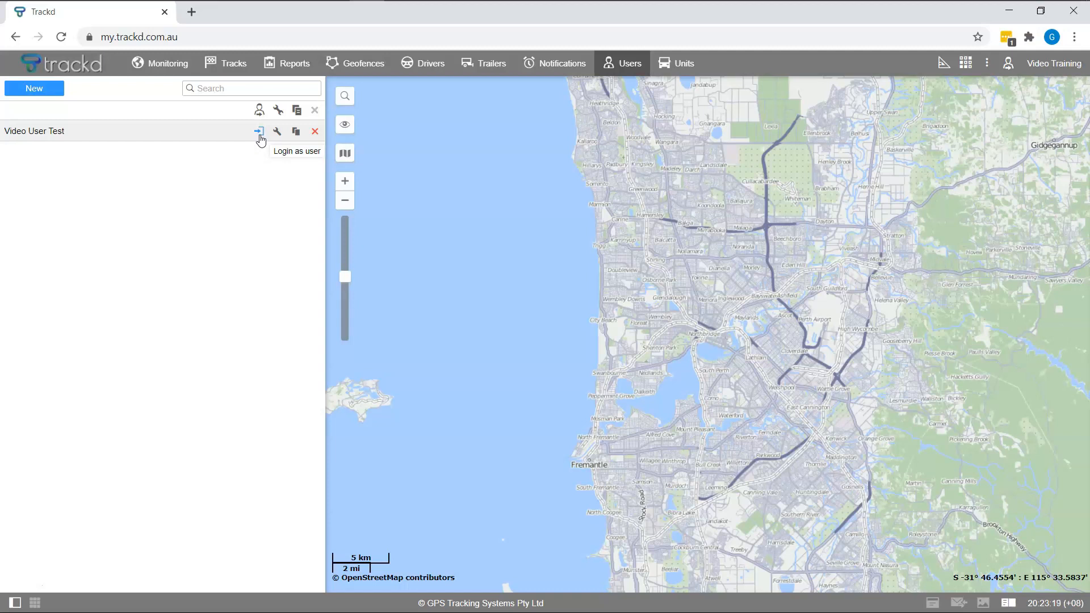
{"action": "left_click", "coordinate": [278, 136]}
{"action": "left_click", "coordinate": [297, 134]}
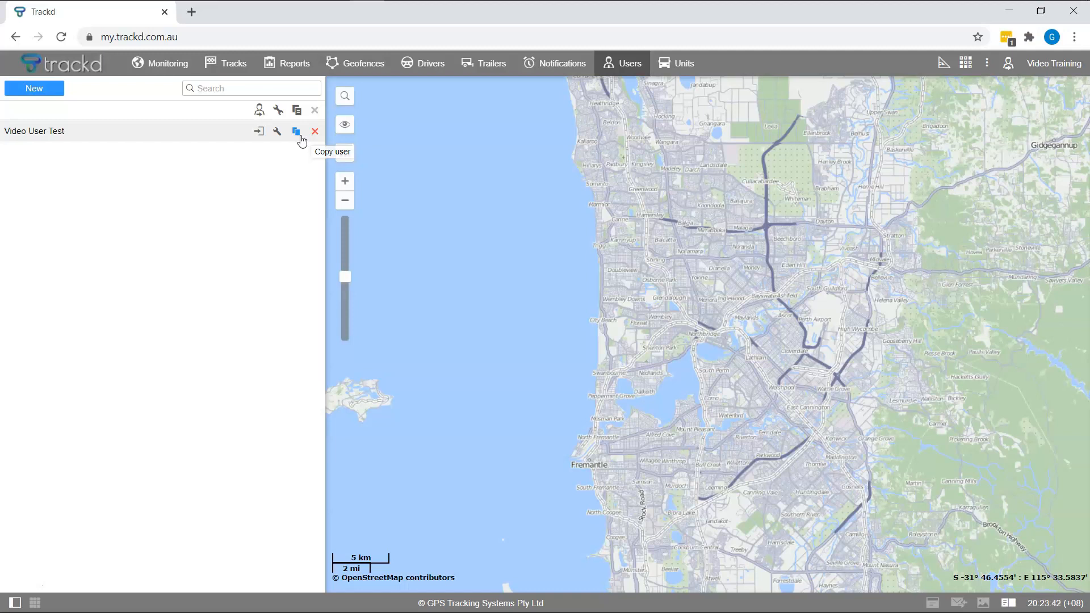
{"action": "left_click", "coordinate": [316, 135]}
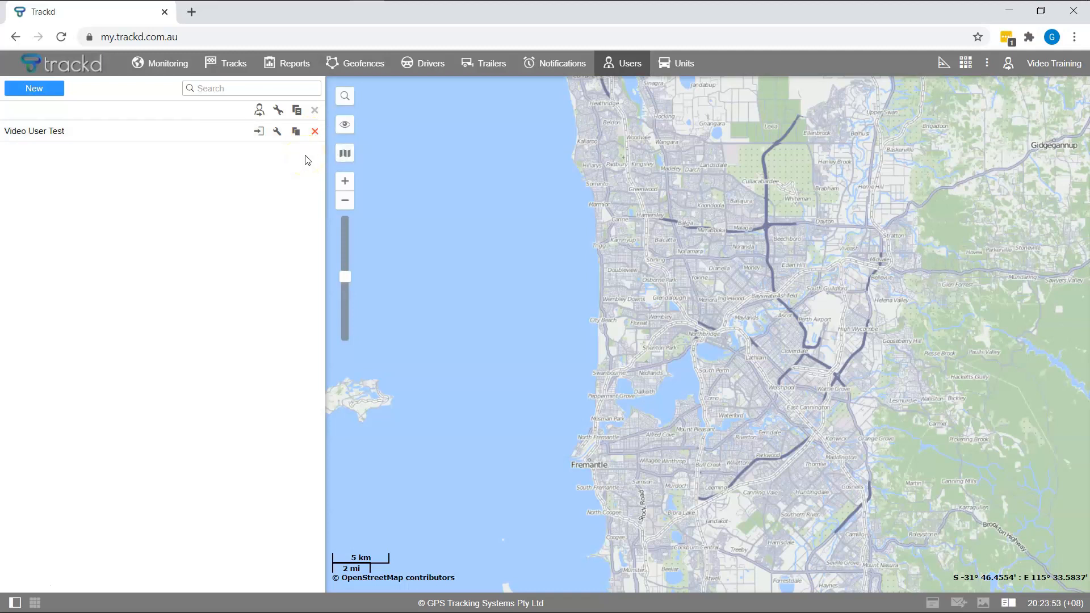
Start creating a new user and name it Video Demo.
{"action": "left_click", "coordinate": [46, 89]}
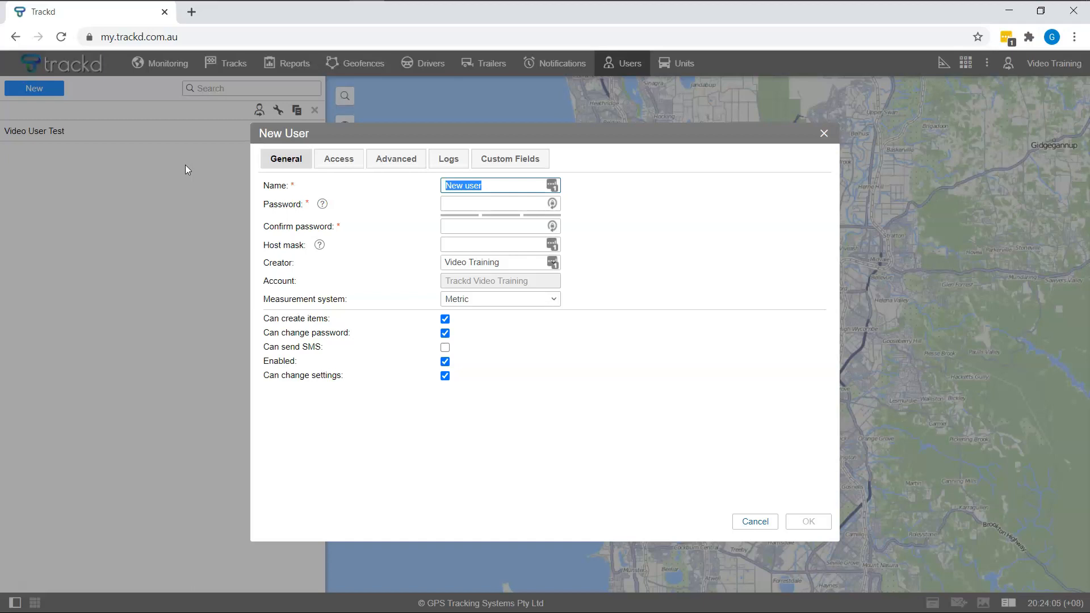
{"action": "left_click", "coordinate": [186, 188]}
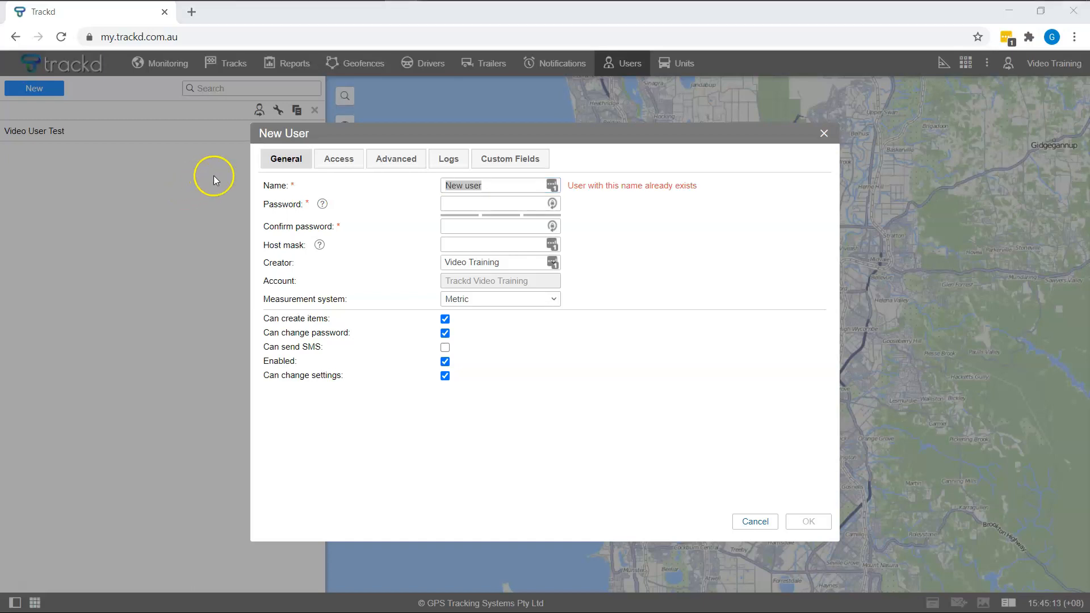
{"action": "left_click", "coordinate": [304, 160]}
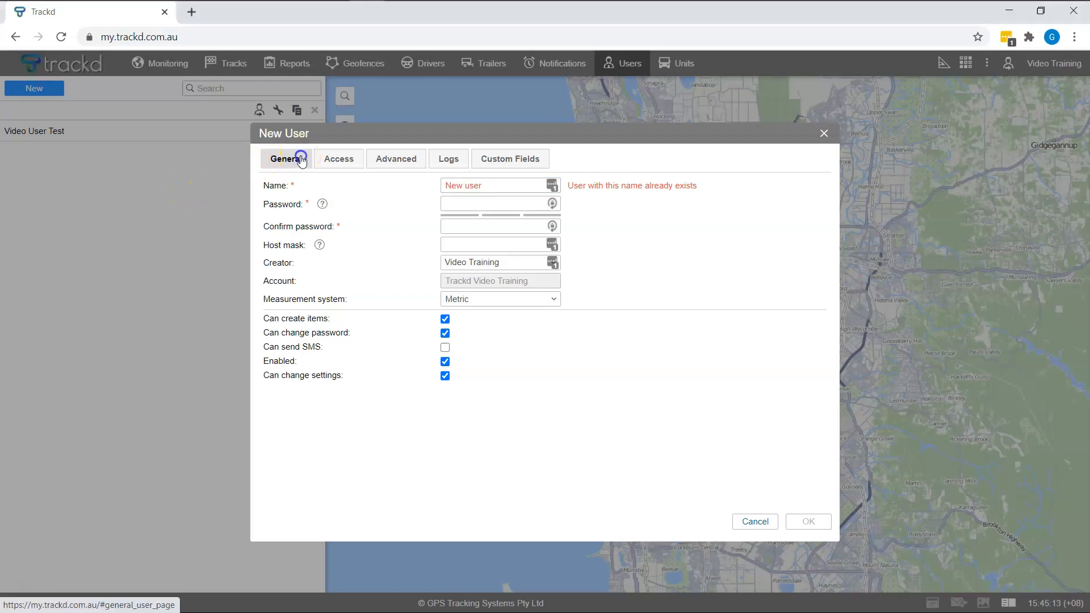
{"action": "left_click_drag", "start_coordinate": [442, 186], "coordinate": [480, 187]}
{"action": "type", "text": "Video Demo"}
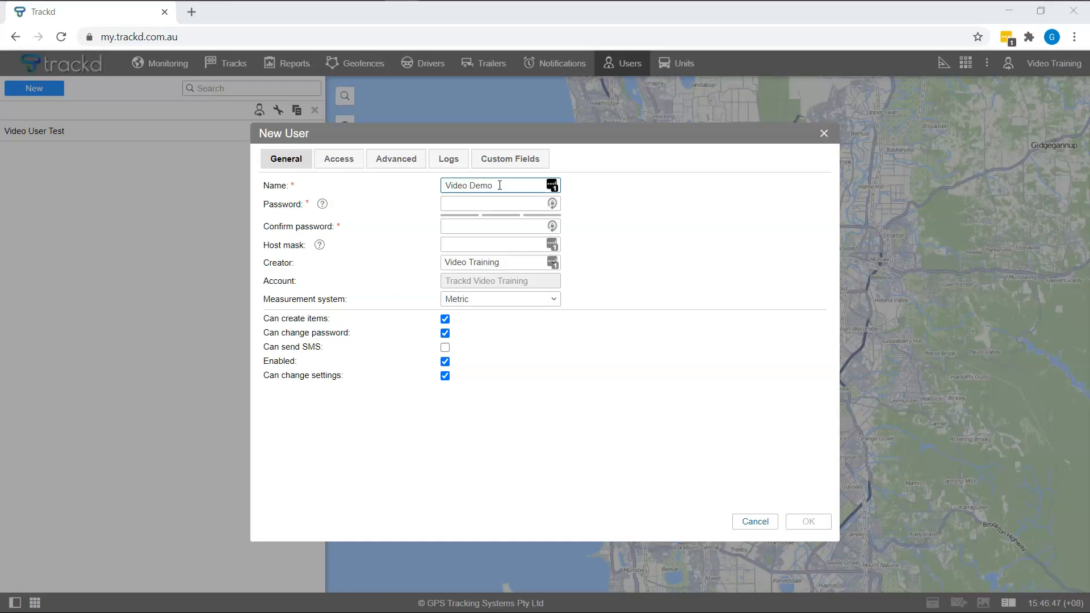
Enter the new user's password and repeat it in the confirmation field.
{"action": "left_click", "coordinate": [499, 202]}
{"action": "type", "text": "••••••••"}
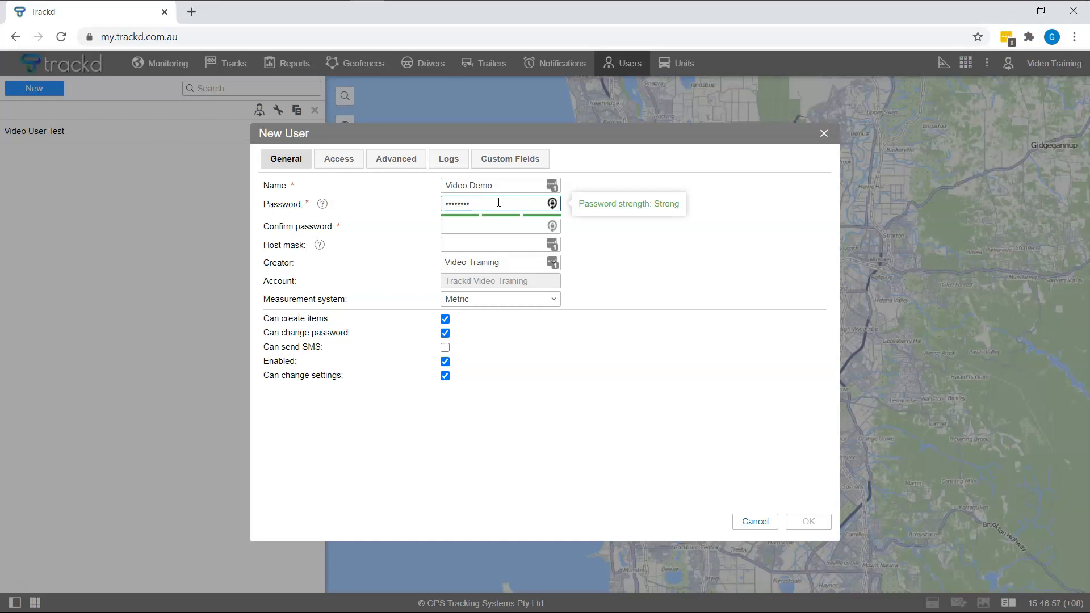
{"action": "key", "text": "Tab"}
{"action": "type", "text": "•••••"}
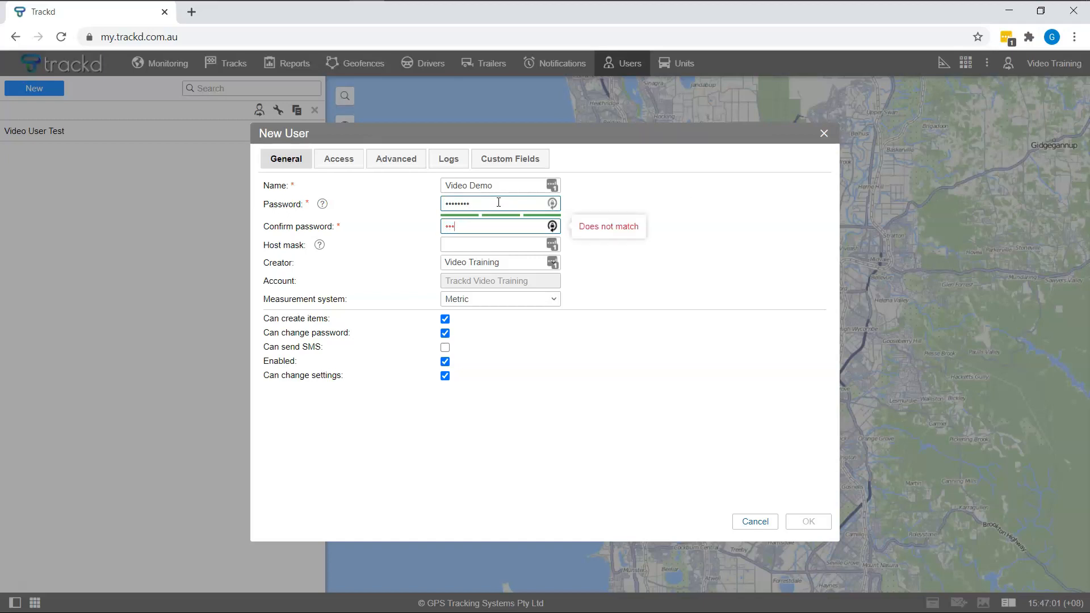
{"action": "type", "text": "•••"}
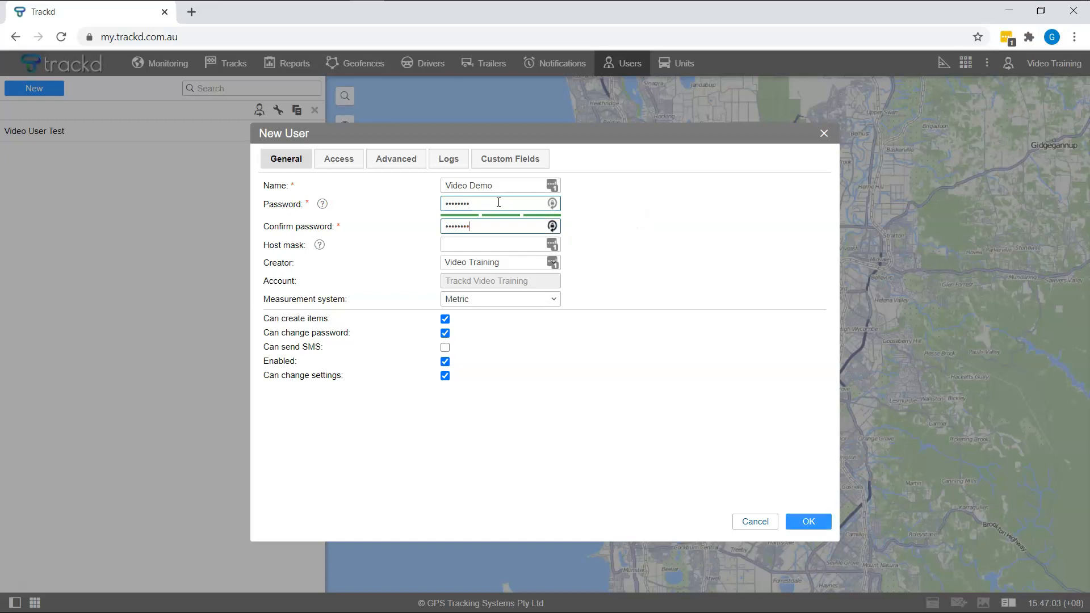
{"action": "left_click", "coordinate": [574, 220]}
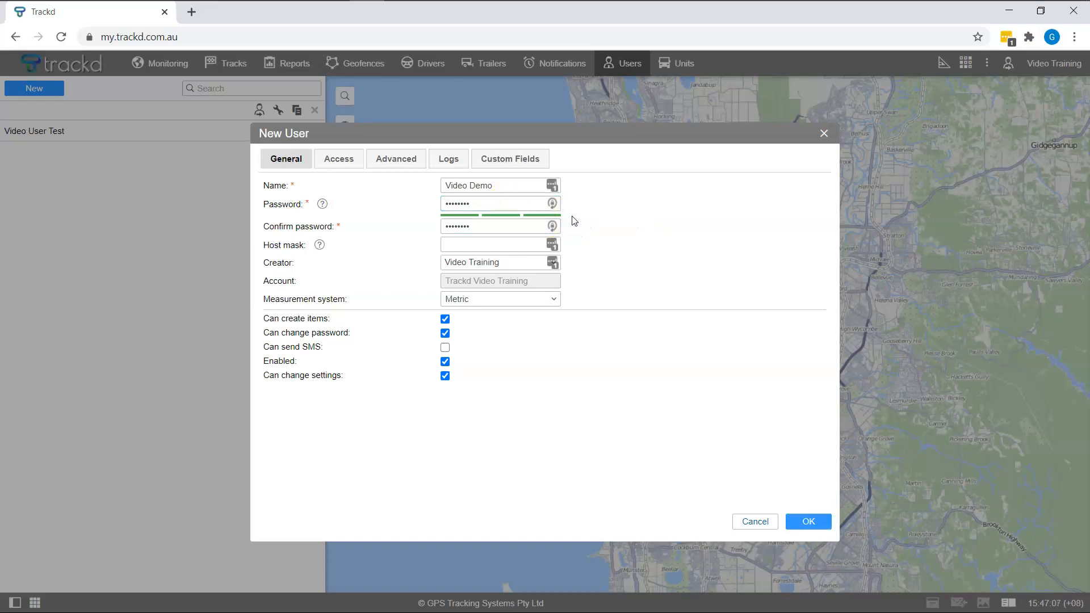
{"action": "left_click", "coordinate": [590, 223]}
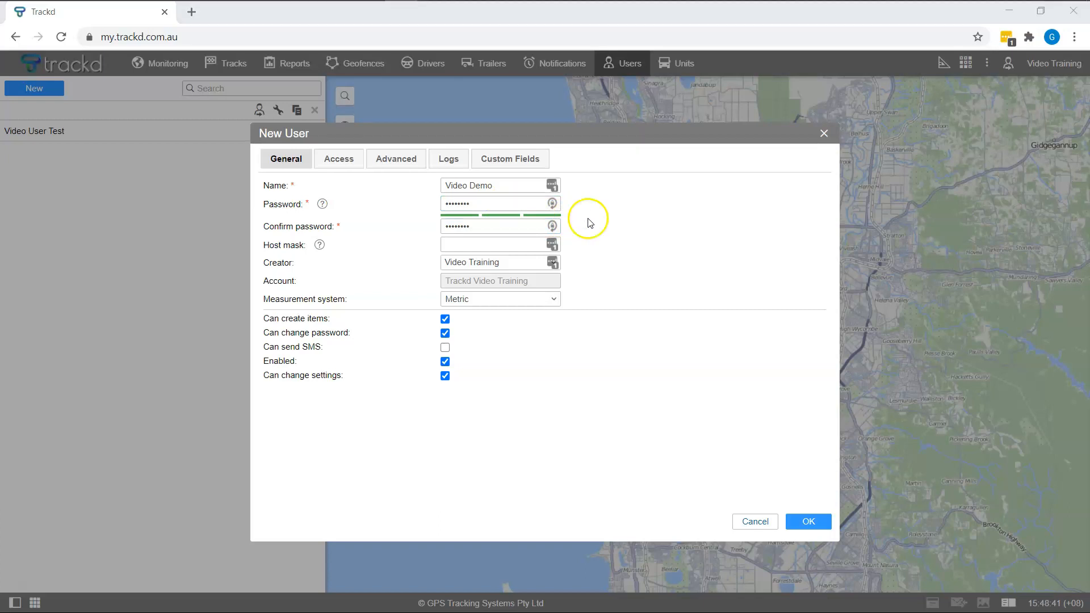
Review the new user's host mask, creator and account fields, and choose Metric as the measurement system.
{"action": "left_click", "coordinate": [529, 243]}
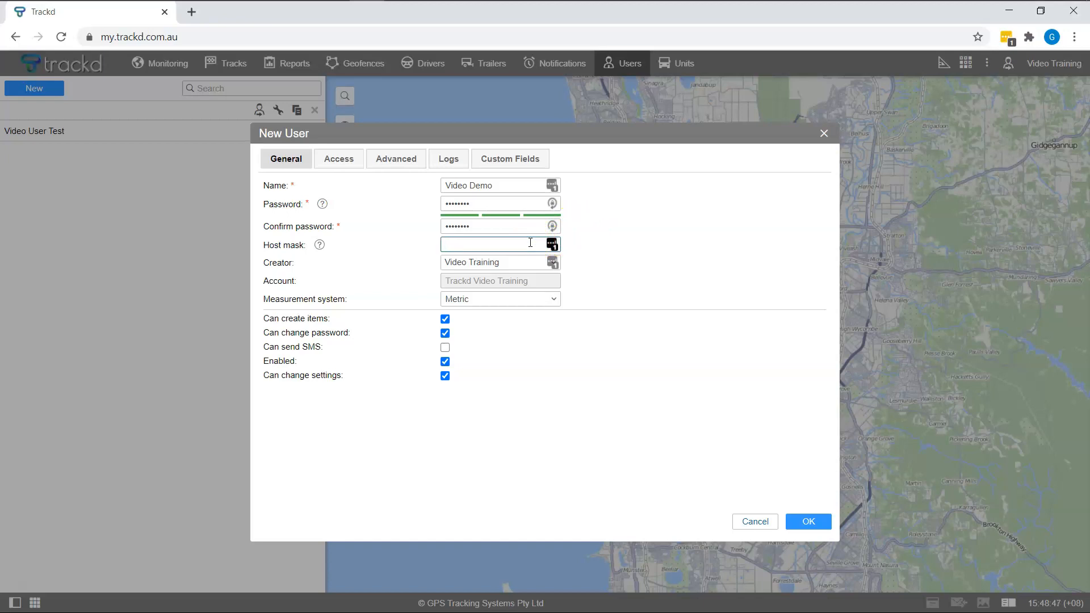
{"action": "left_click", "coordinate": [522, 259]}
{"action": "left_click", "coordinate": [503, 280]}
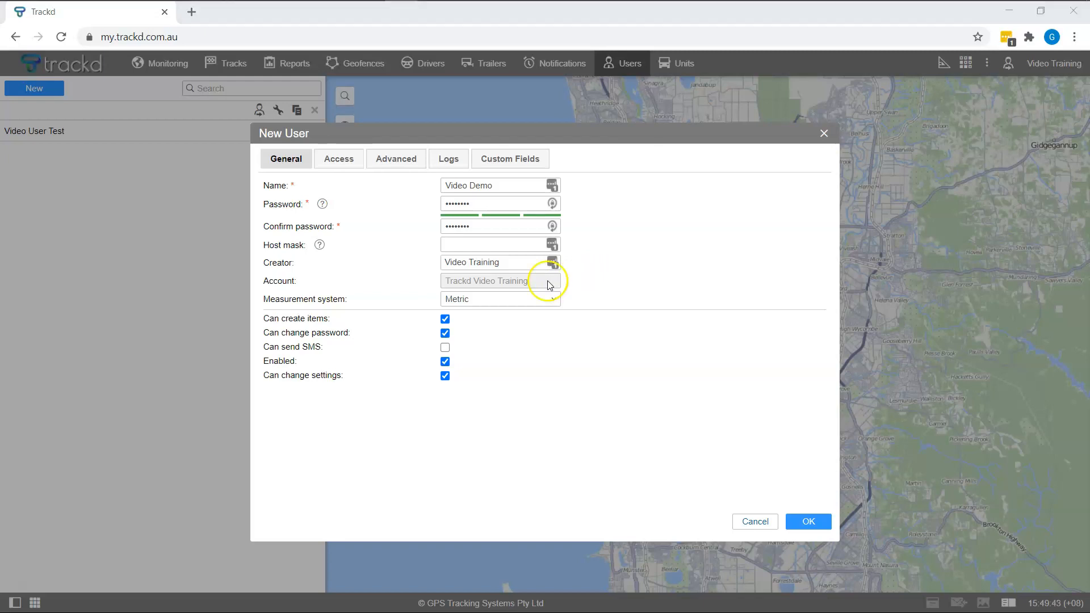
{"action": "left_click", "coordinate": [554, 302]}
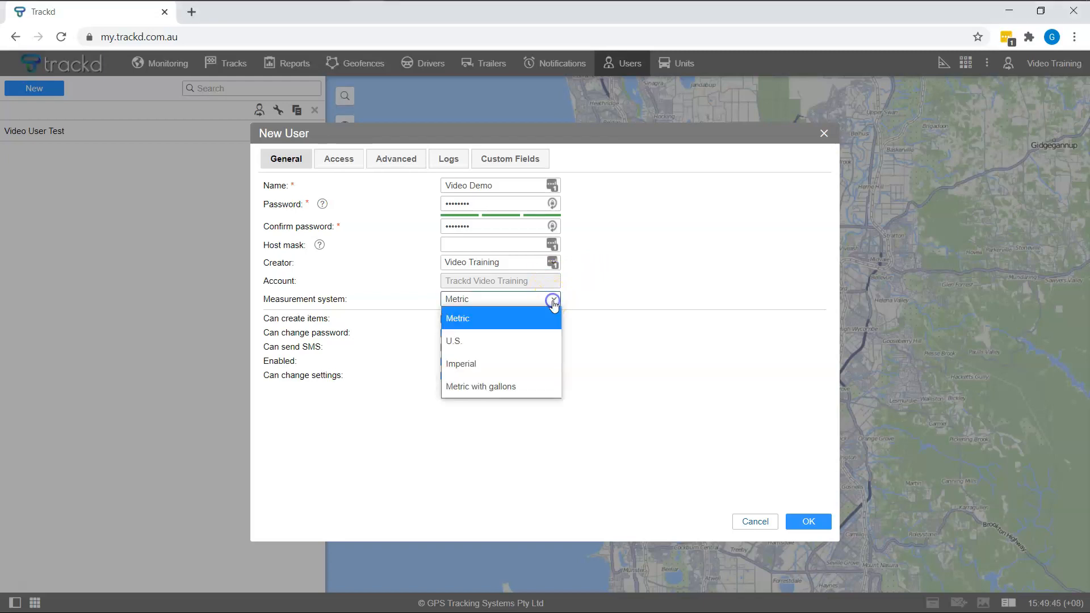
{"action": "left_click", "coordinate": [529, 317]}
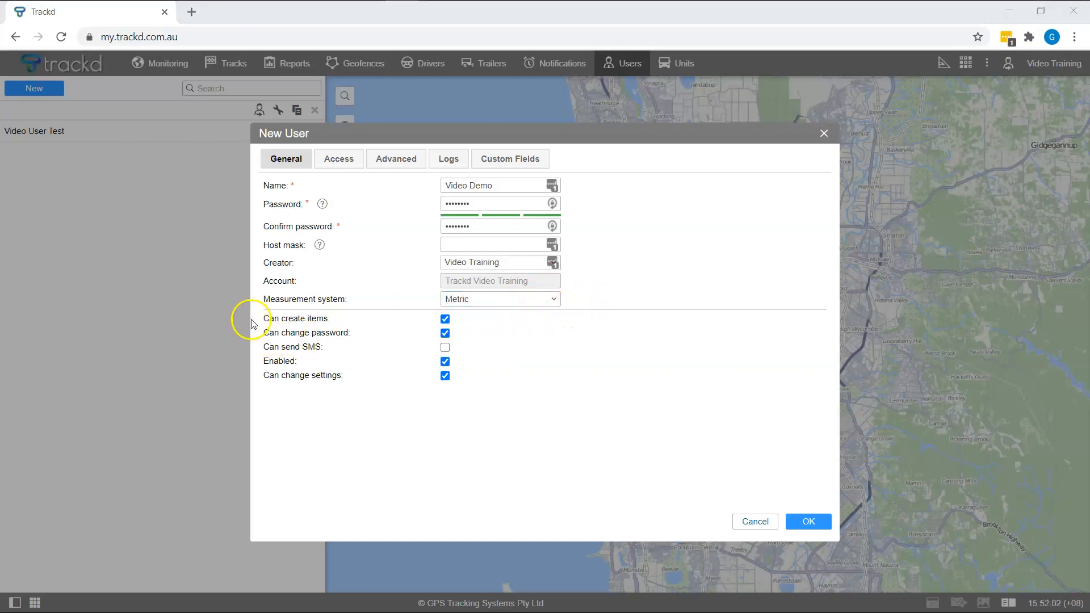
{"action": "left_click", "coordinate": [257, 321]}
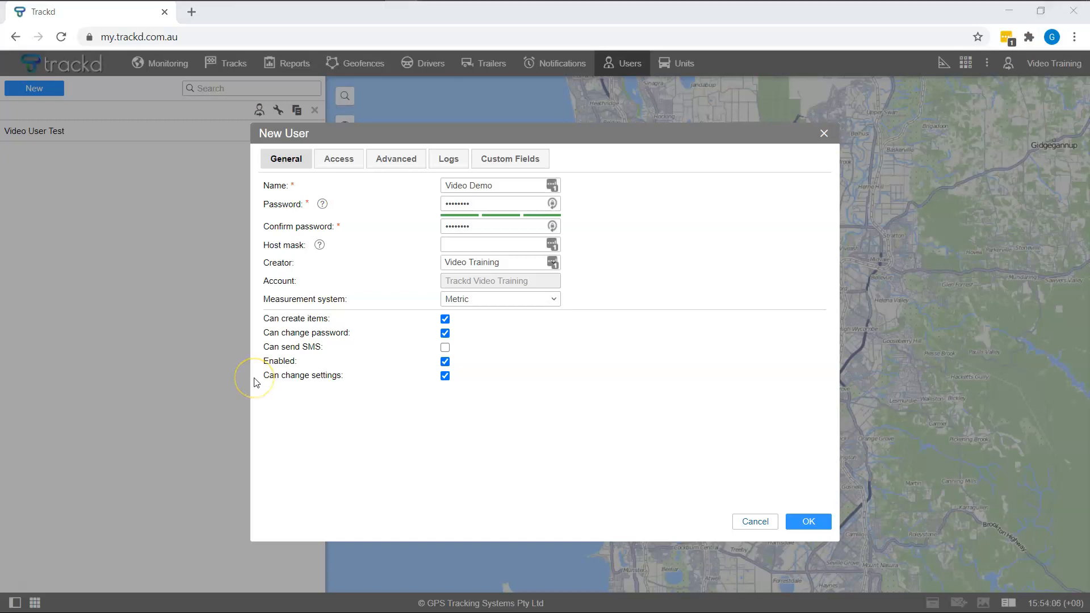
Filter the new user's access rights to units and grant Full access to unit DTRK012.
{"action": "left_click", "coordinate": [340, 161]}
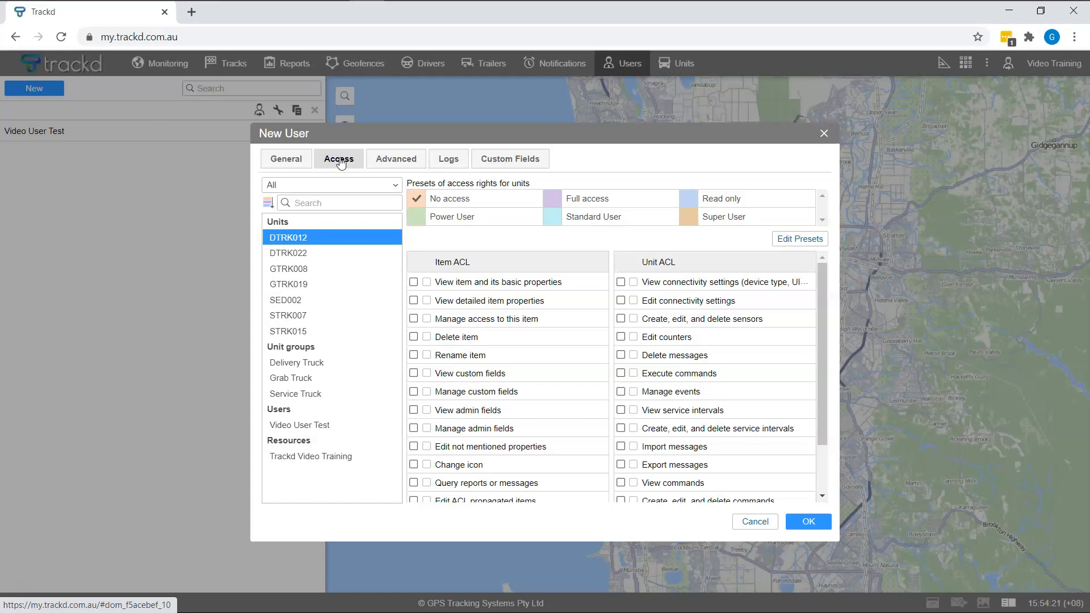
{"action": "left_click", "coordinate": [365, 185]}
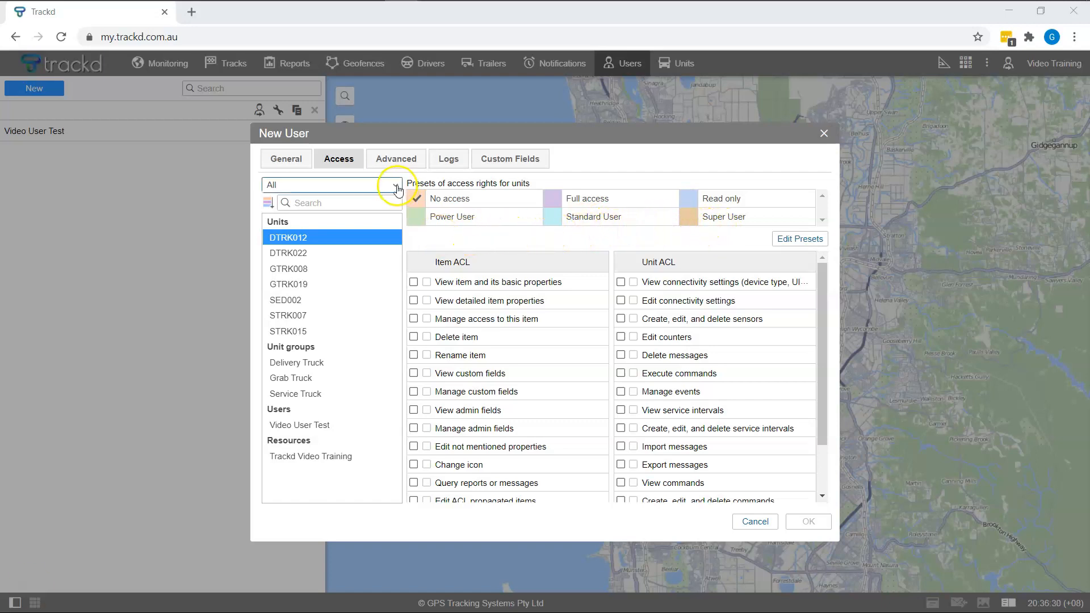
{"action": "left_click", "coordinate": [395, 185]}
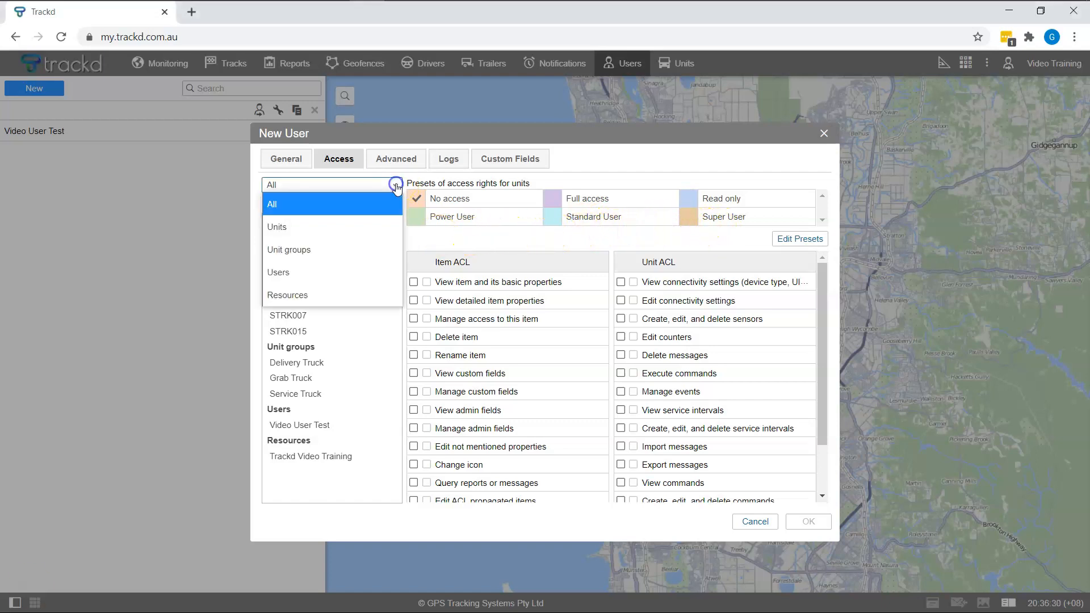
{"action": "left_click", "coordinate": [369, 221]}
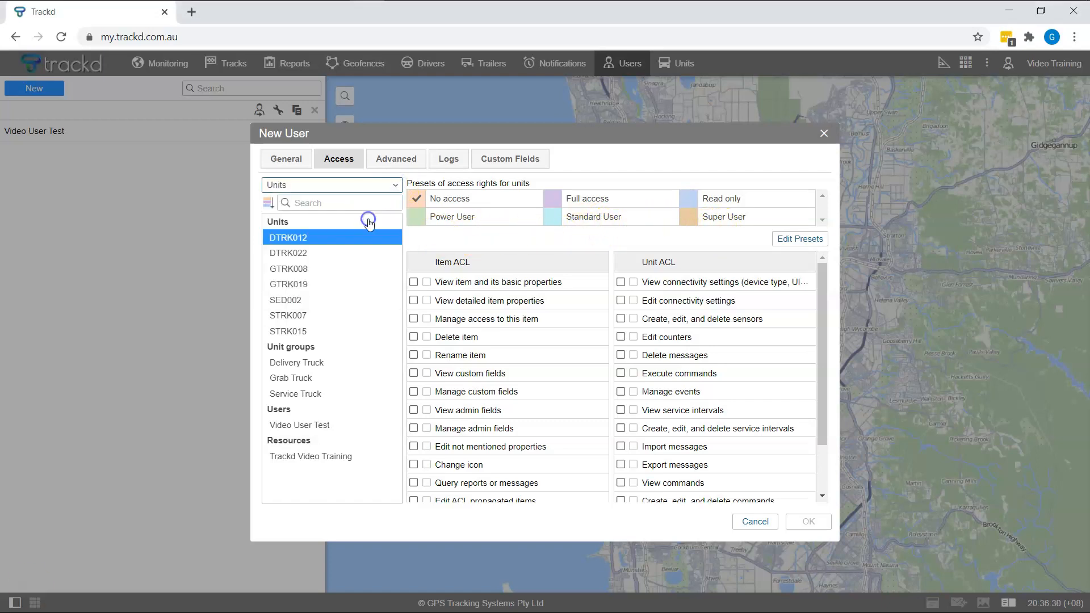
{"action": "left_click", "coordinate": [555, 199]}
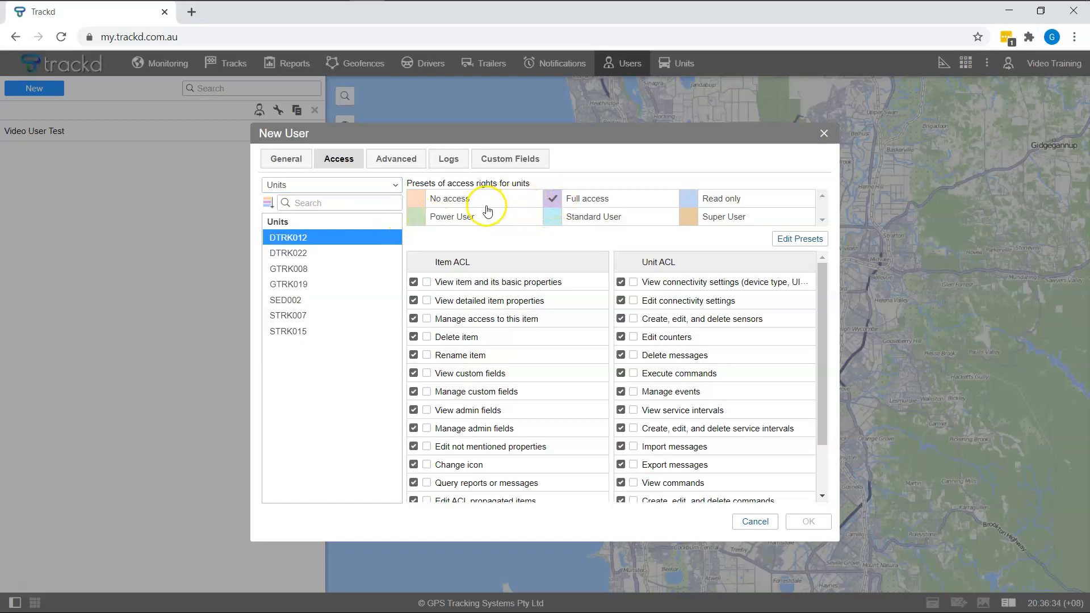
Filter the access rights to resources and grant Full access to the Trackd Video Training resource.
{"action": "left_click", "coordinate": [395, 185]}
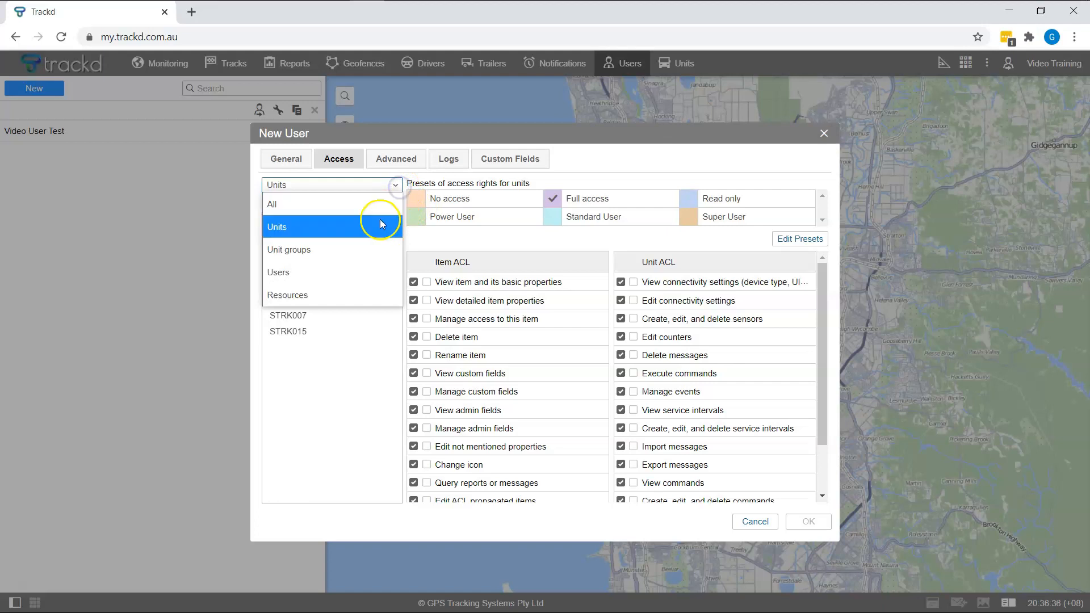
{"action": "left_click", "coordinate": [345, 295]}
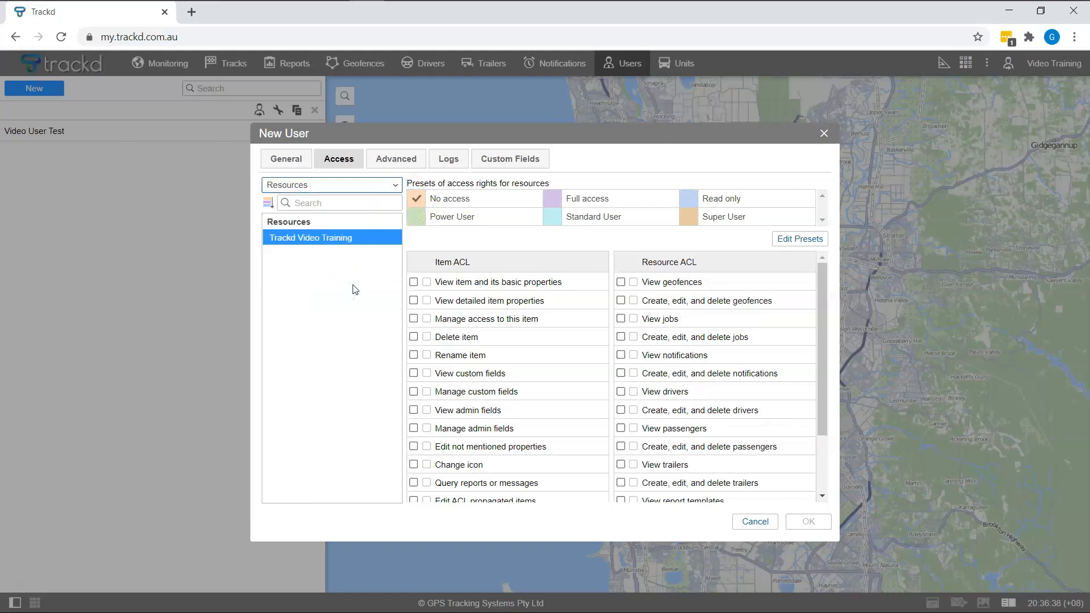
{"action": "left_click", "coordinate": [553, 197]}
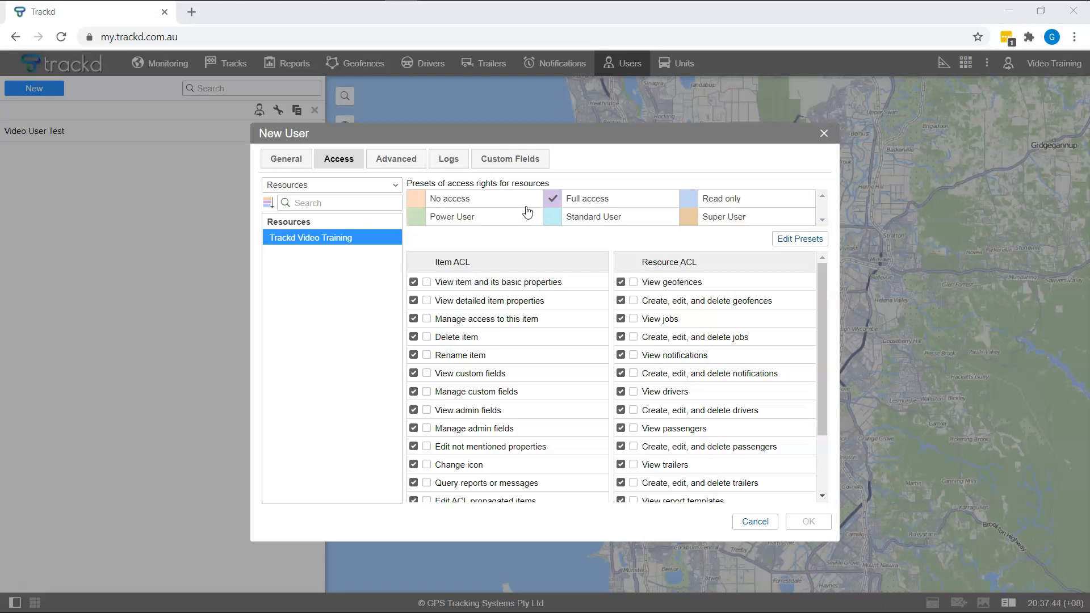
{"action": "left_click", "coordinate": [670, 226]}
{"action": "left_click", "coordinate": [432, 226]}
{"action": "left_click", "coordinate": [548, 244]}
Review the new user's advanced email setting and enable notification about account blocking by email.
{"action": "left_click", "coordinate": [401, 159]}
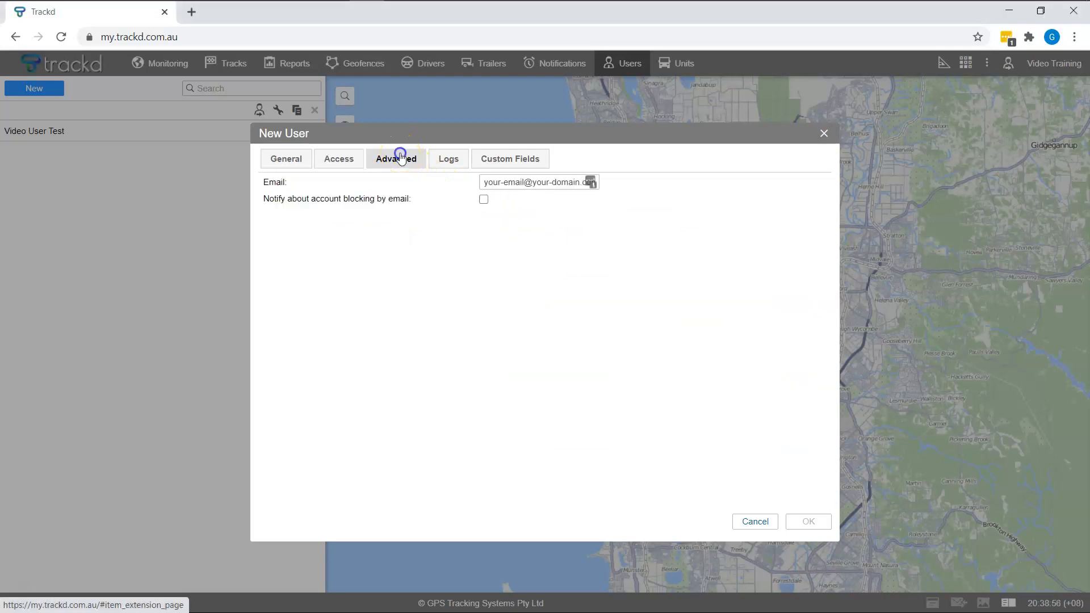
{"action": "left_click", "coordinate": [487, 182]}
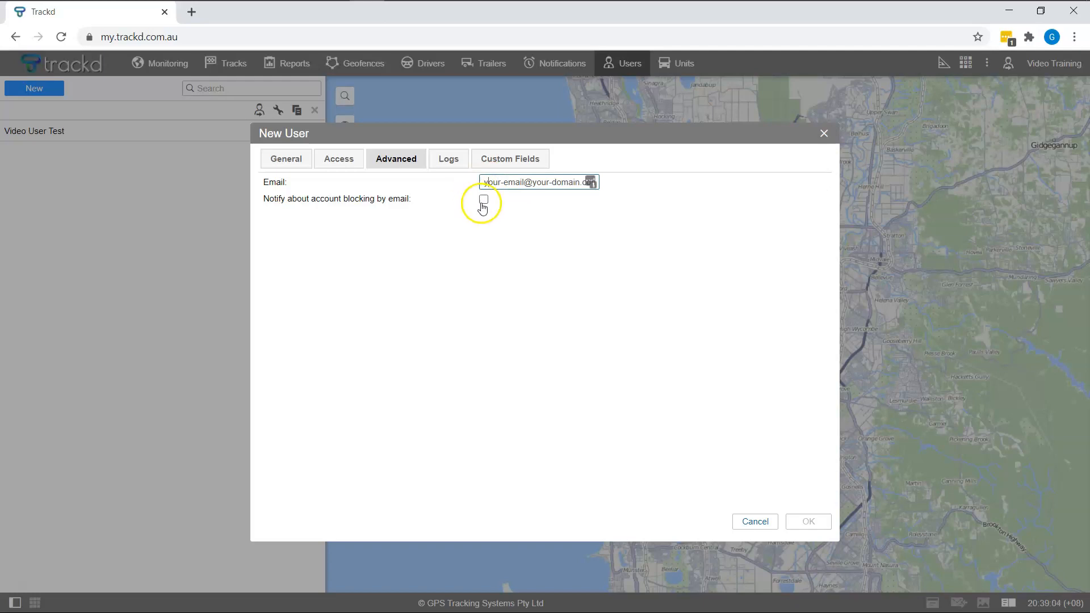
{"action": "left_click", "coordinate": [483, 200]}
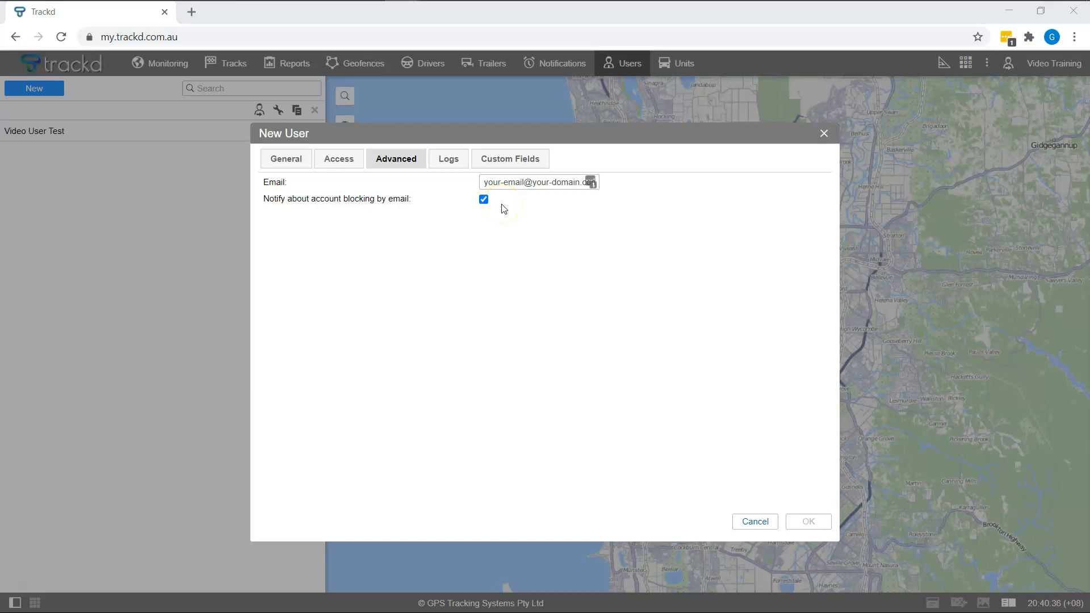
Examine the message type and time range filters of the new user's logs.
{"action": "left_click", "coordinate": [448, 160]}
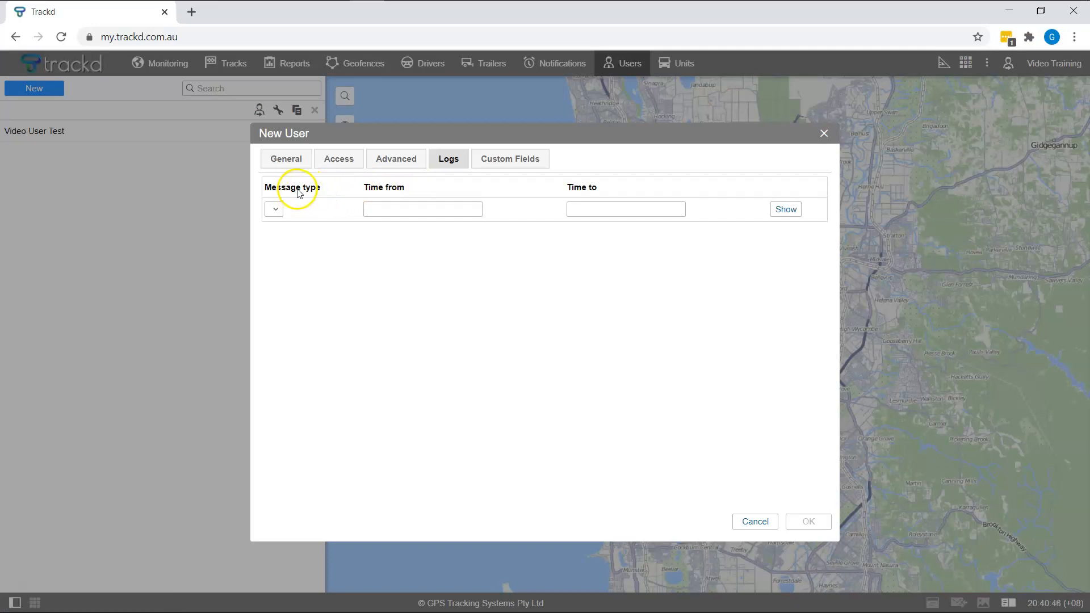
{"action": "left_click", "coordinate": [381, 208]}
{"action": "left_click", "coordinate": [579, 211]}
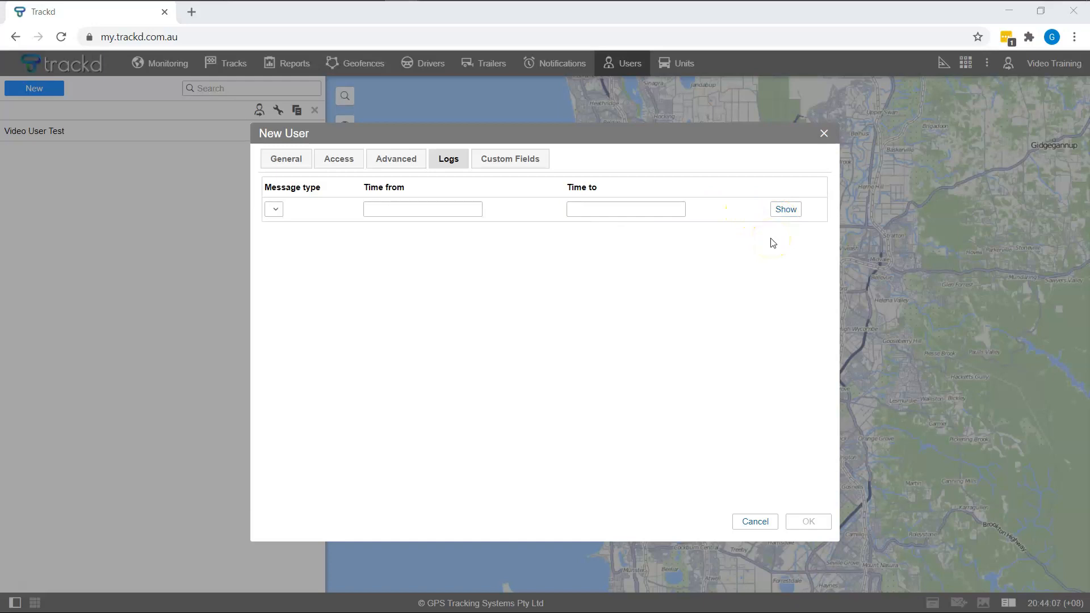
Add a custom field named Position with the value Dispatcher, tick its checkbox, and save the new user.
{"action": "left_click", "coordinate": [537, 161]}
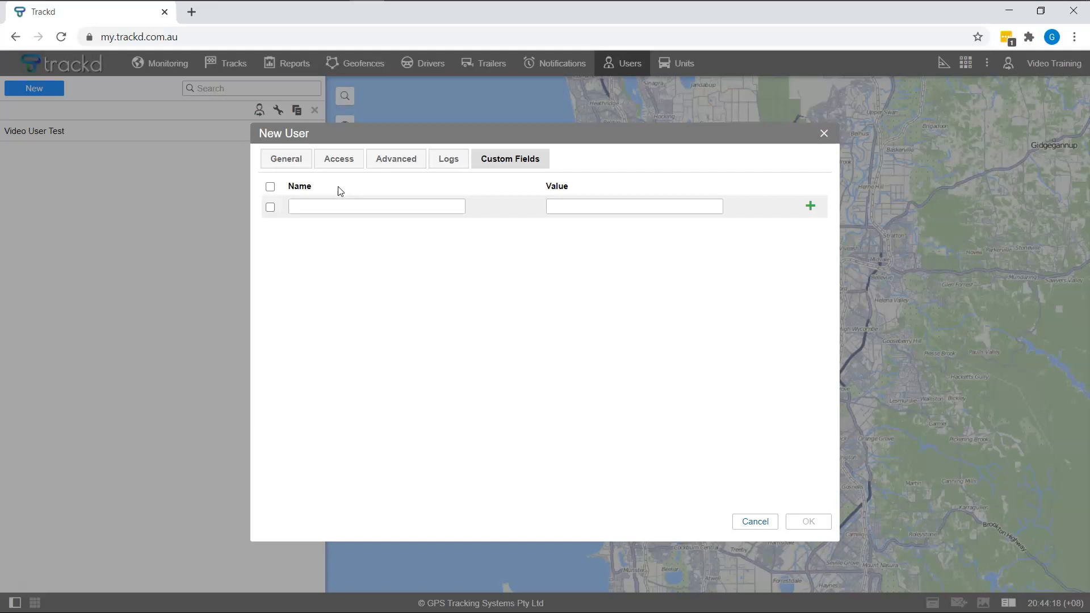
{"action": "left_click", "coordinate": [337, 207]}
{"action": "type", "text": "Position"}
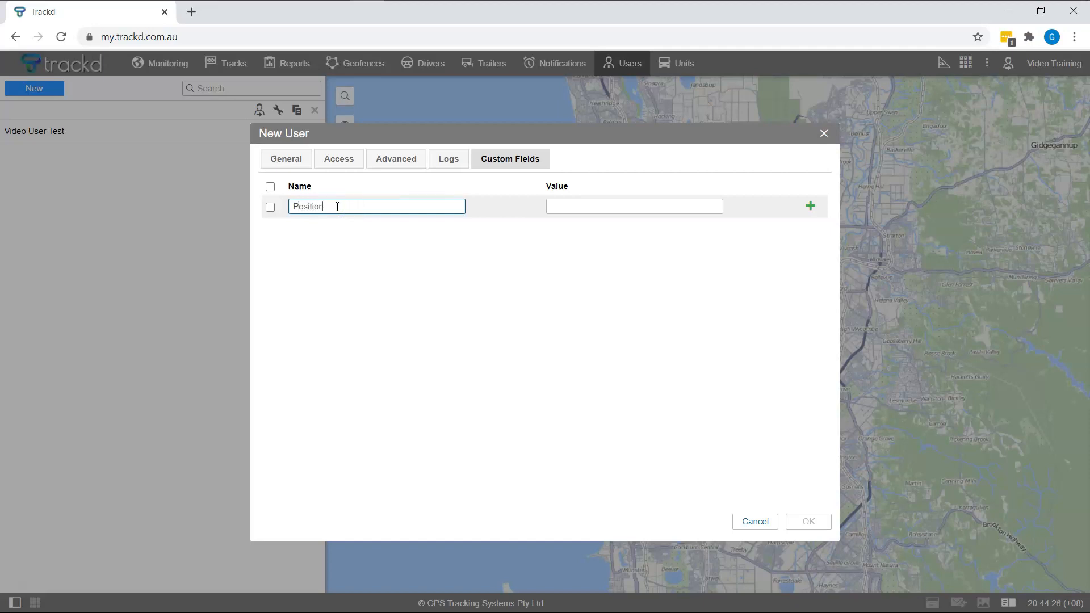
{"action": "key", "text": "Tab"}
{"action": "type", "text": "Dispatcher"}
{"action": "left_click", "coordinate": [321, 207]}
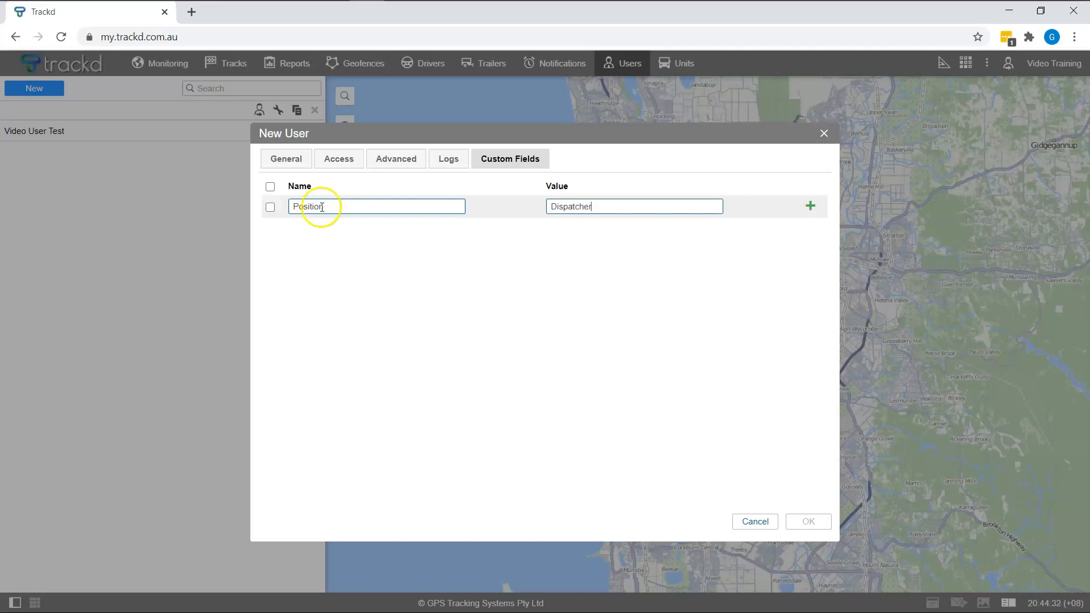
{"action": "left_click", "coordinate": [270, 207]}
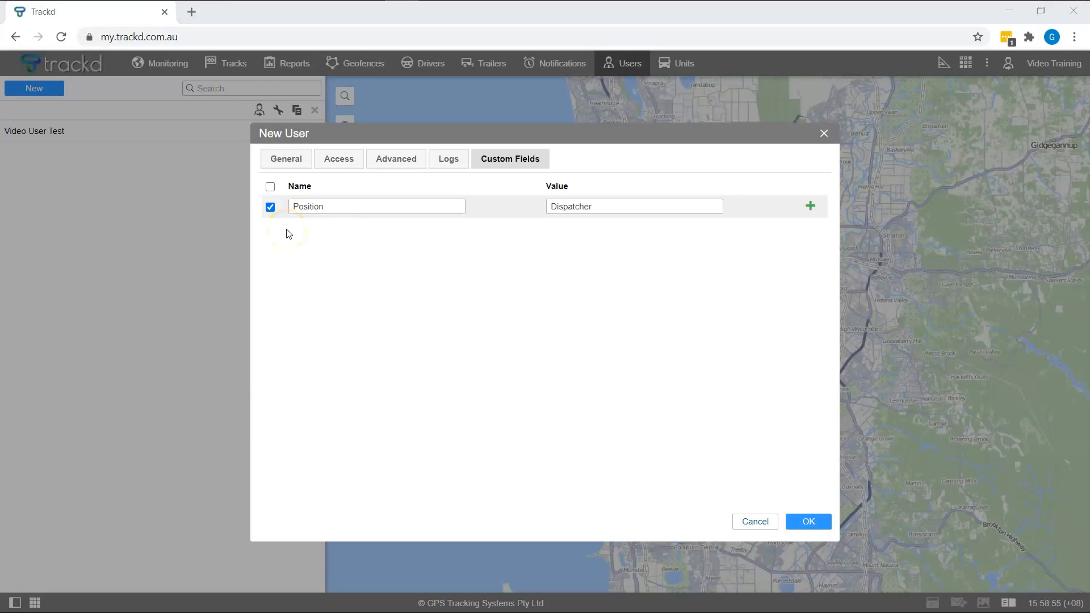
{"action": "left_click", "coordinate": [810, 206]}
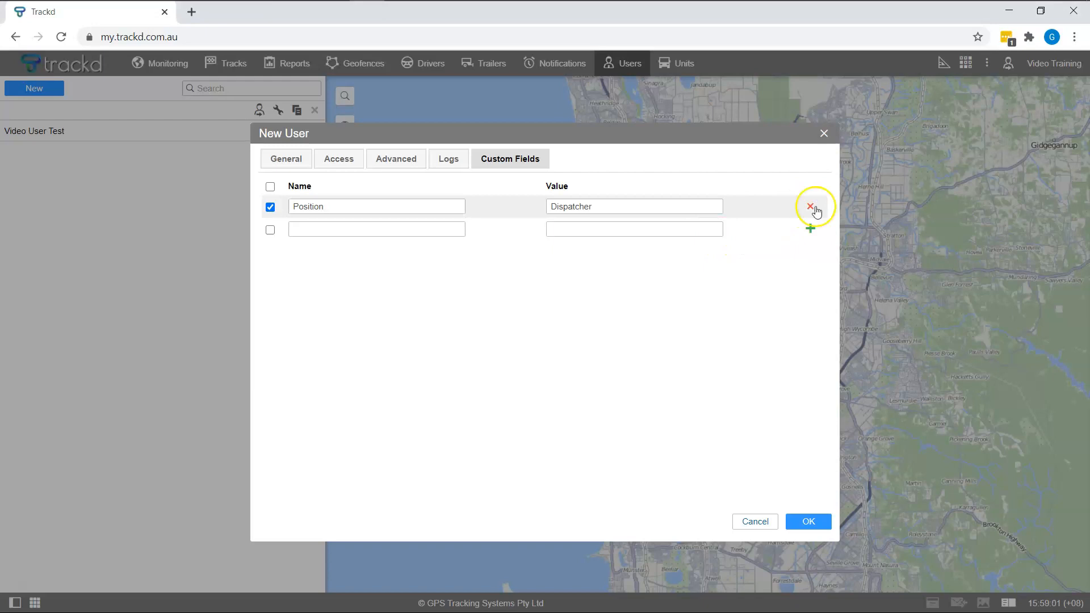
{"action": "left_click", "coordinate": [811, 522]}
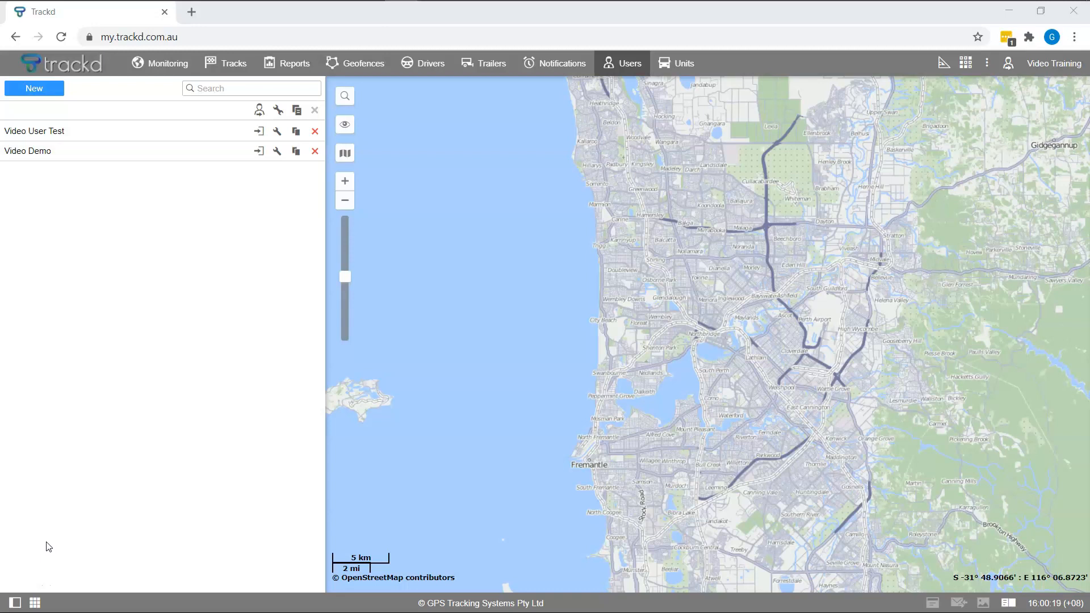
{"action": "left_click", "coordinate": [66, 562]}
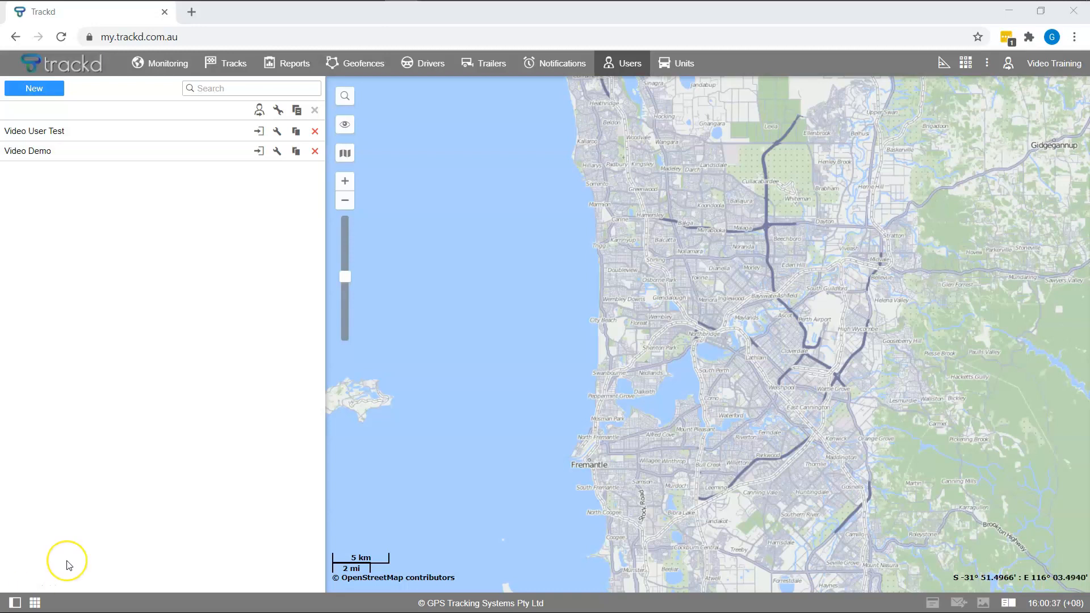